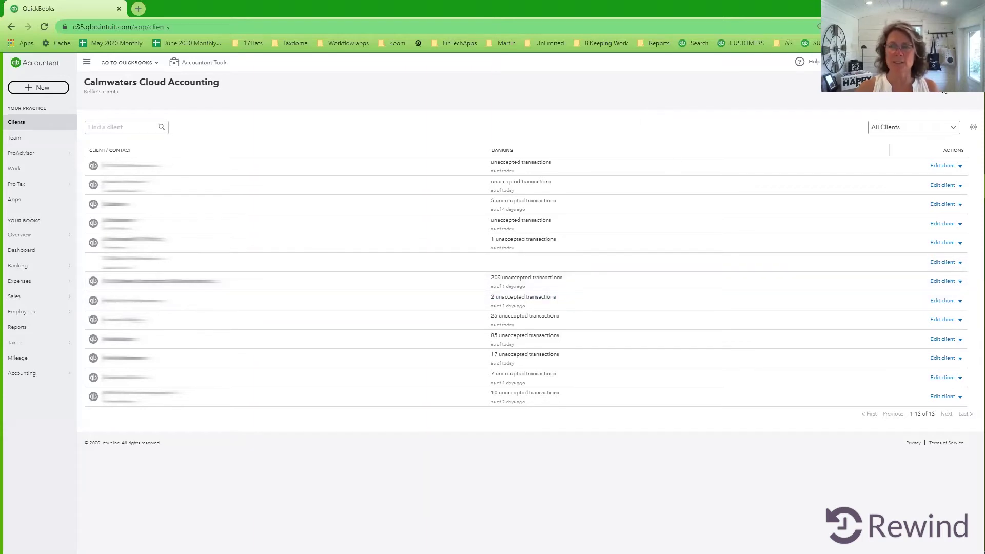
Open a blank Add client form and expand the extra contact and address fields
left_click(918, 82)
left_click(432, 172)
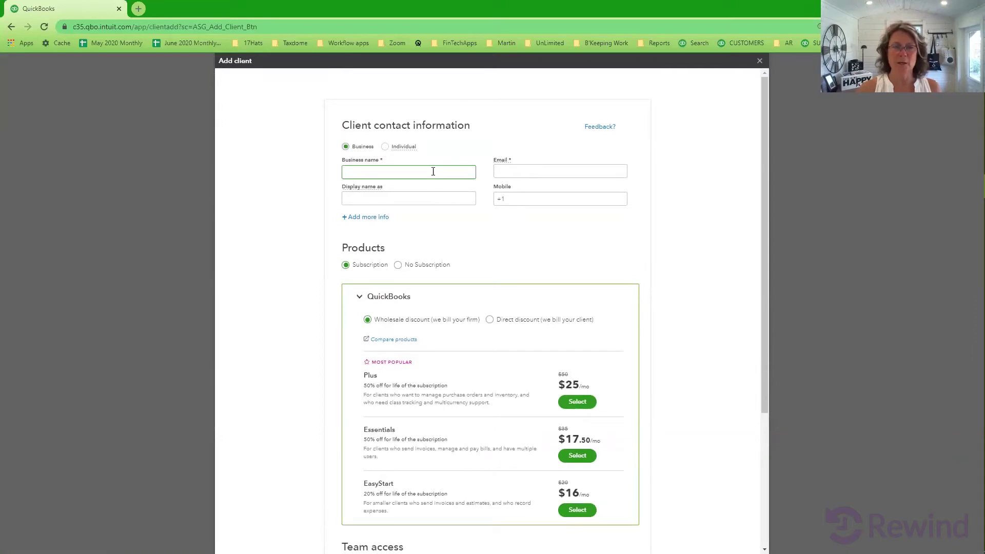
left_click(594, 170)
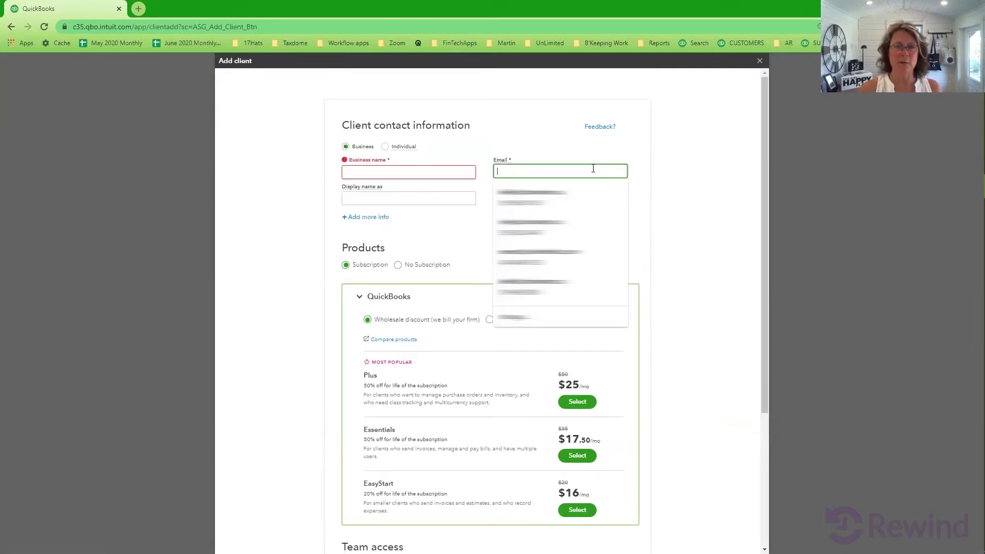
left_click(378, 218)
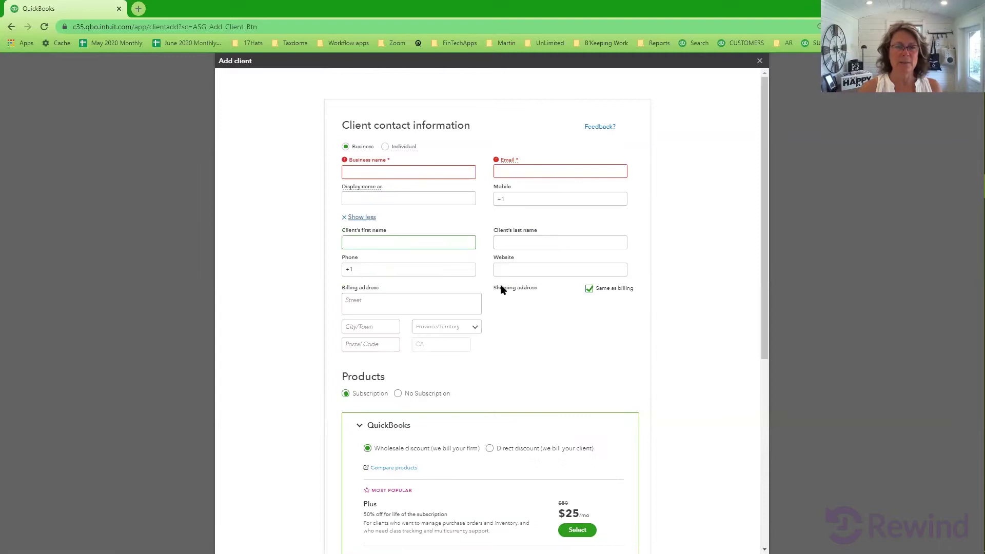
Review the subscription plans and Team access options, then close the Add client form
scroll(500, 300, "down", 1)
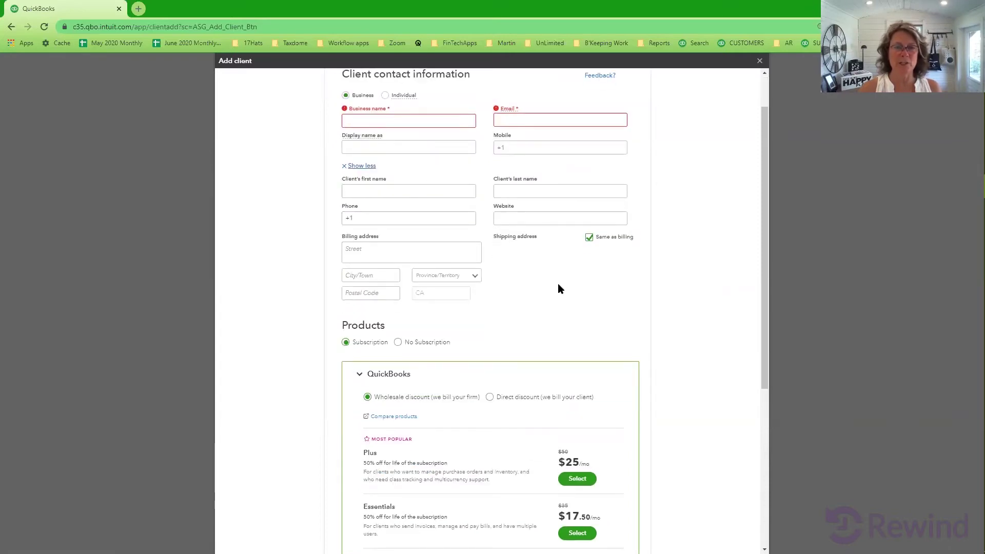
scroll(574, 320, "down", 2)
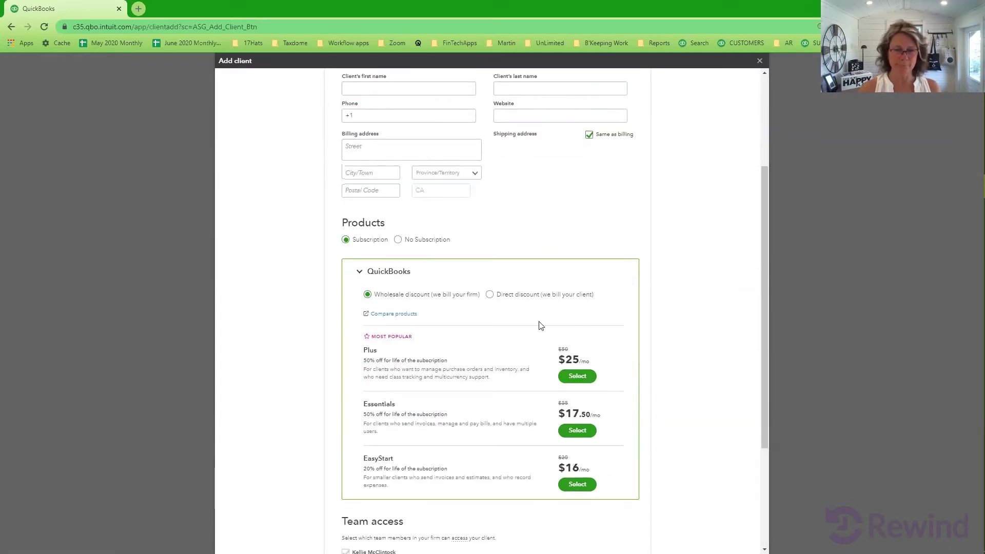
scroll(523, 325, "down", 3)
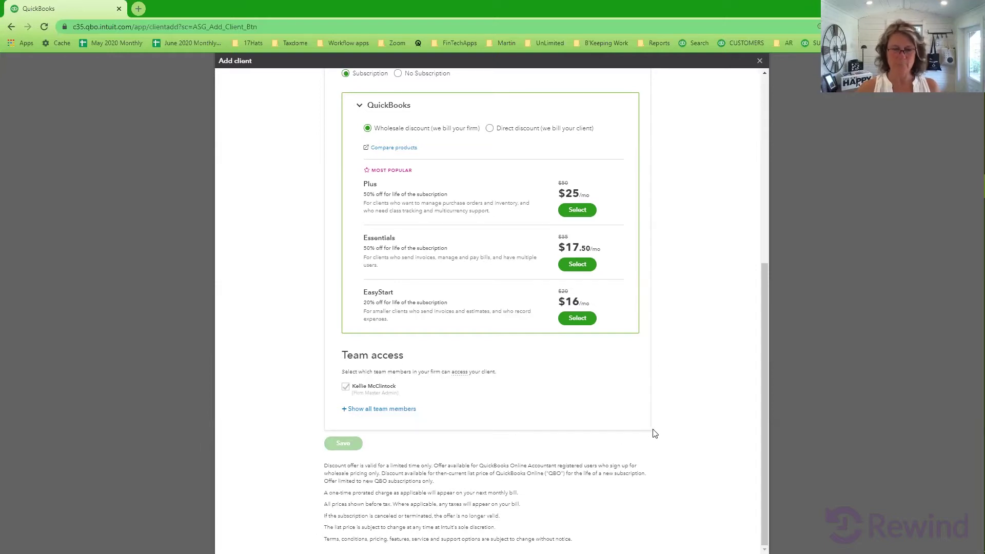
scroll(723, 210, "up", 1)
scroll(722, 204, "up", 3)
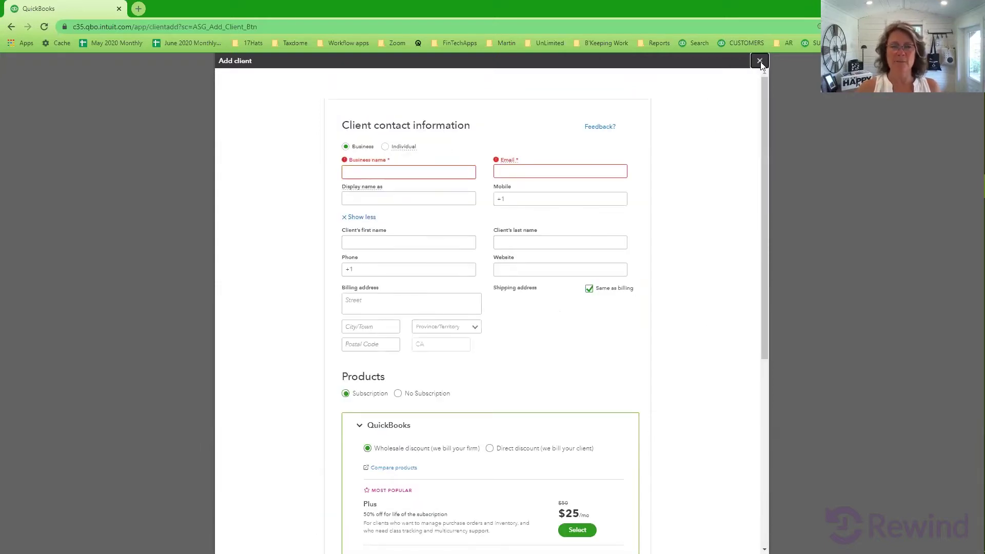
left_click(759, 61)
Leave the Add client form without saving and open the gear settings menu
left_click(530, 317)
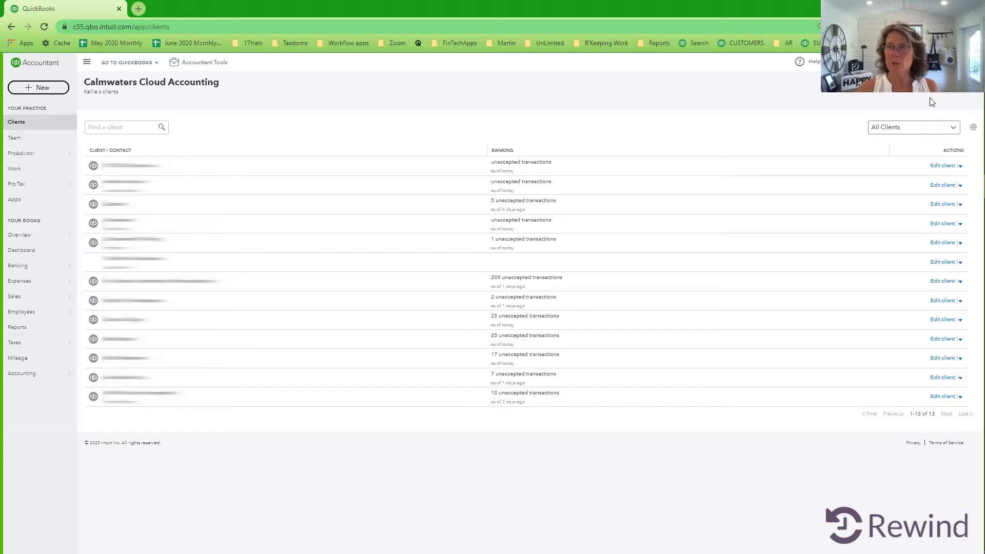
left_click(973, 126)
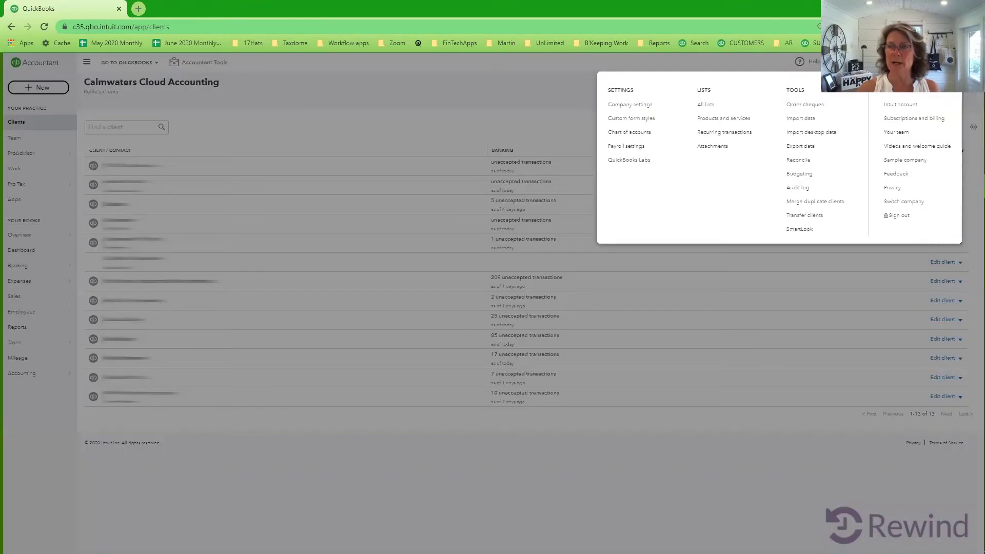
Look over the Add existing clients list under Subscriptions and billing, then close it
left_click(922, 125)
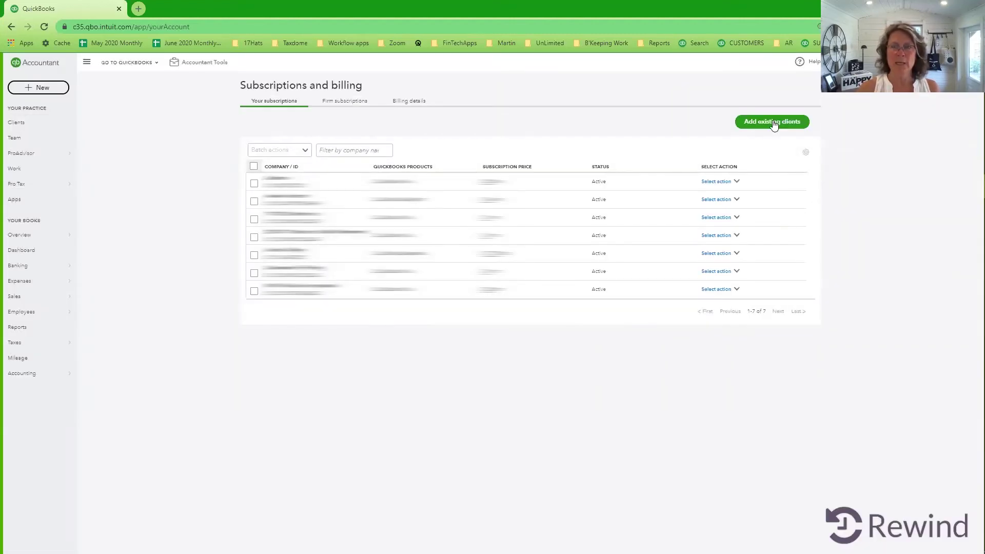
left_click(773, 121)
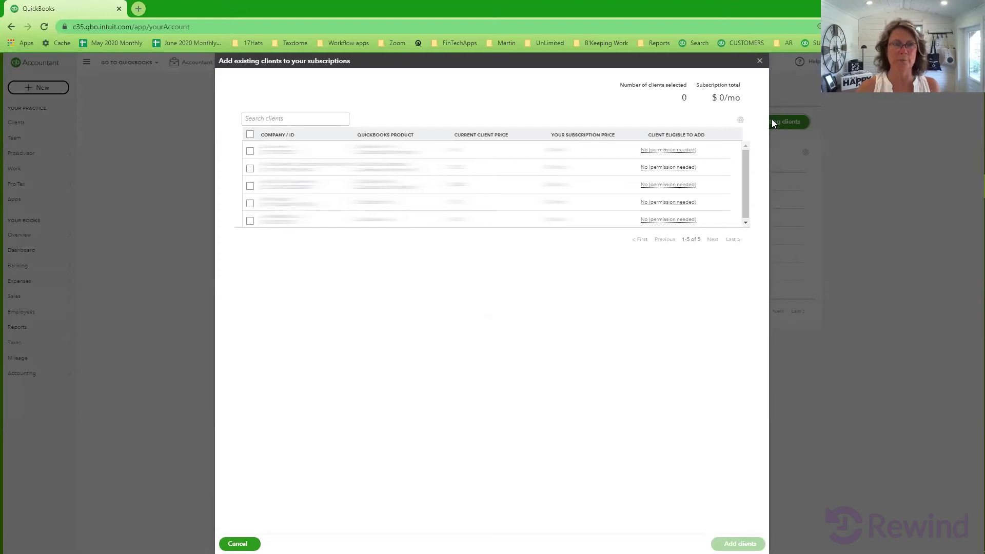
left_click(310, 121)
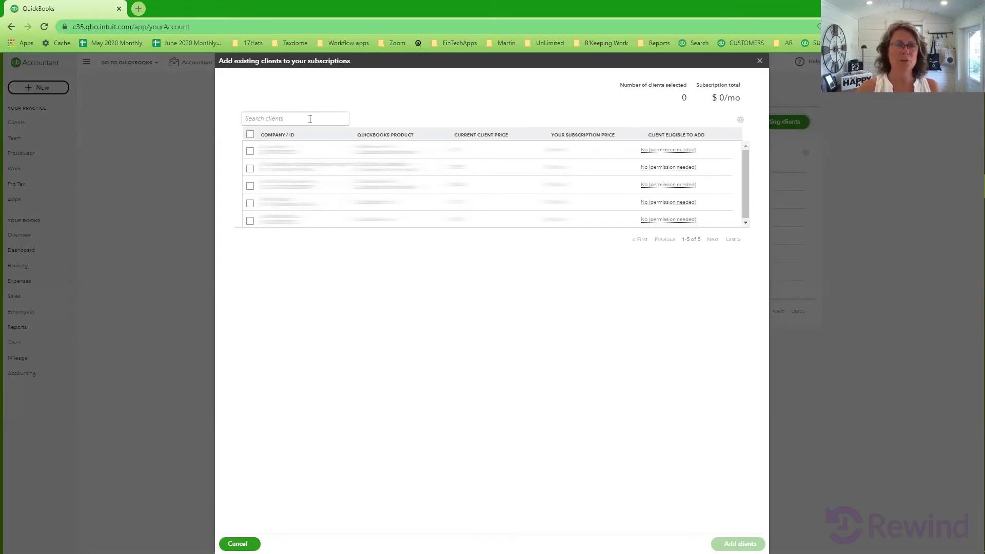
left_click(309, 119)
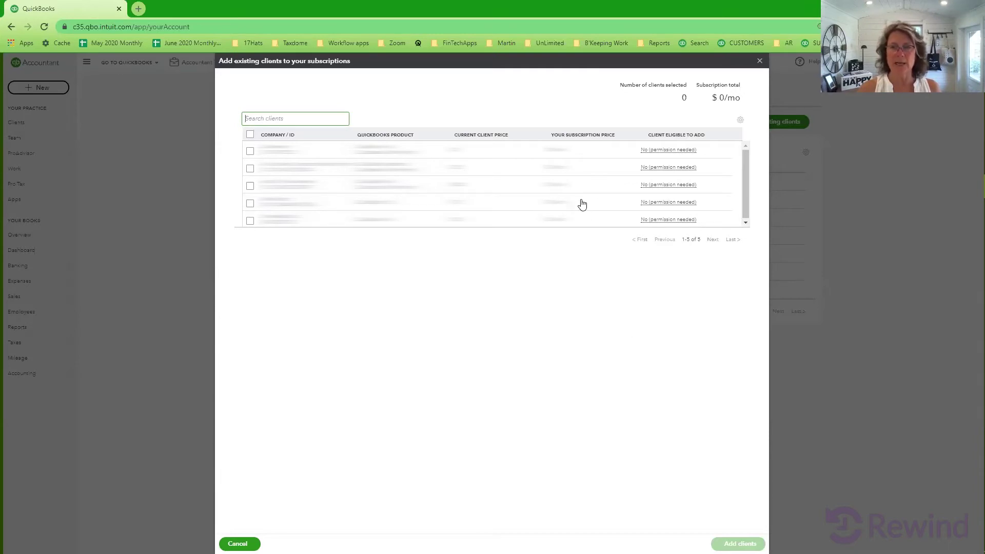
left_click(759, 61)
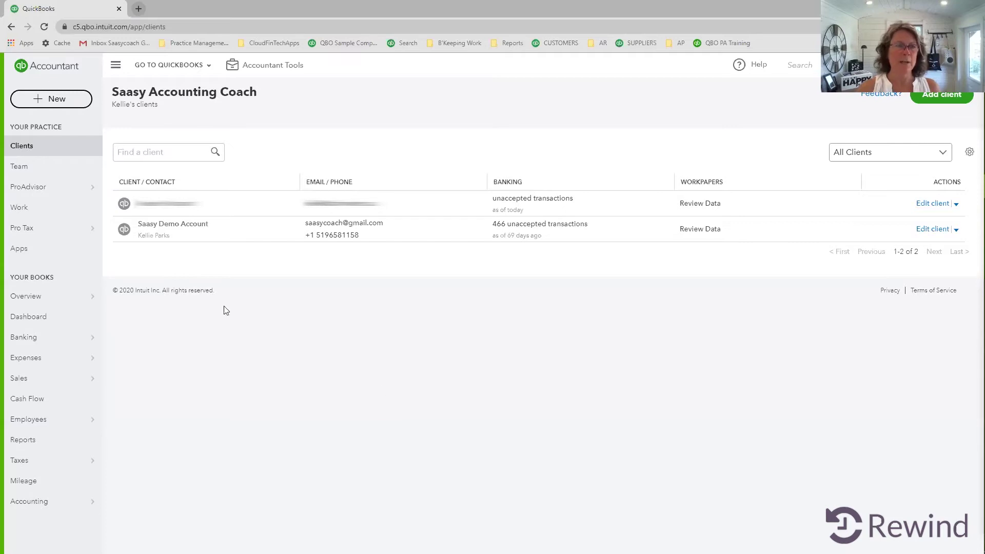
Switch into Saasy Demo Account and view the Accounting firms tab on Manage users
left_click(182, 70)
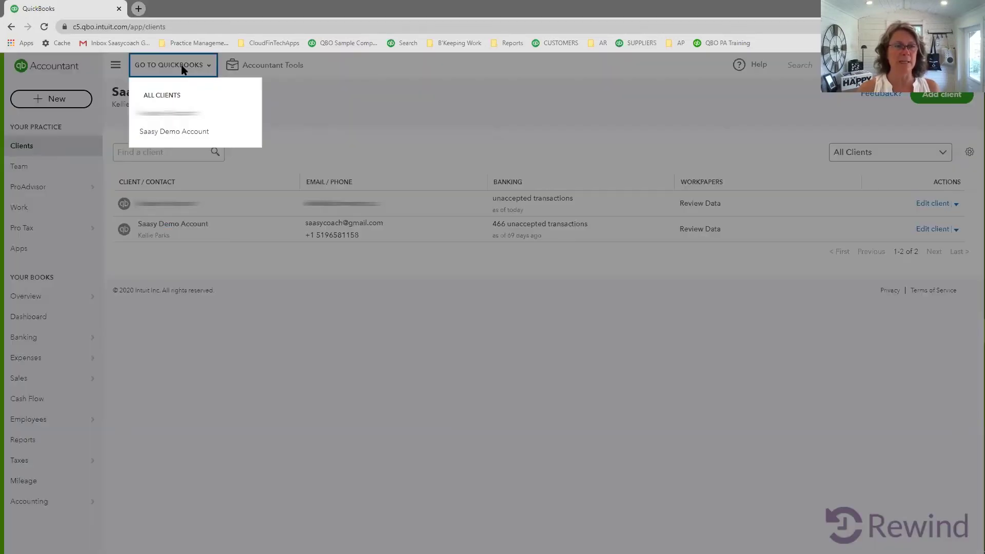
left_click(185, 136)
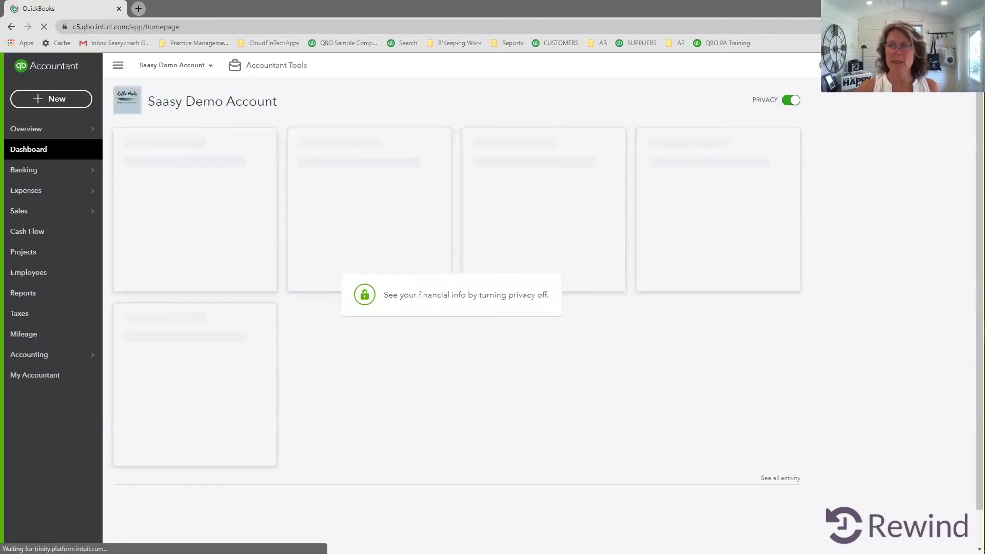
left_click(943, 65)
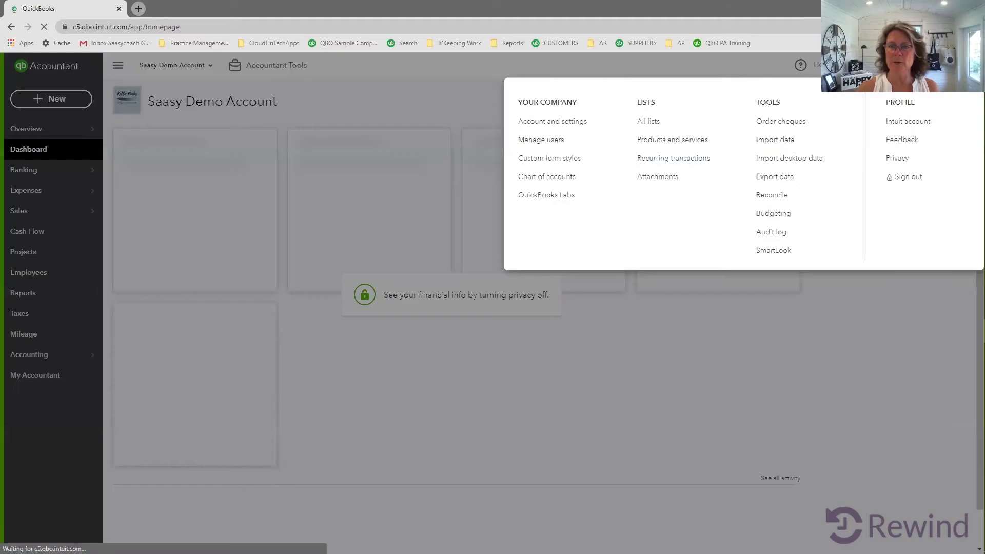
left_click(547, 140)
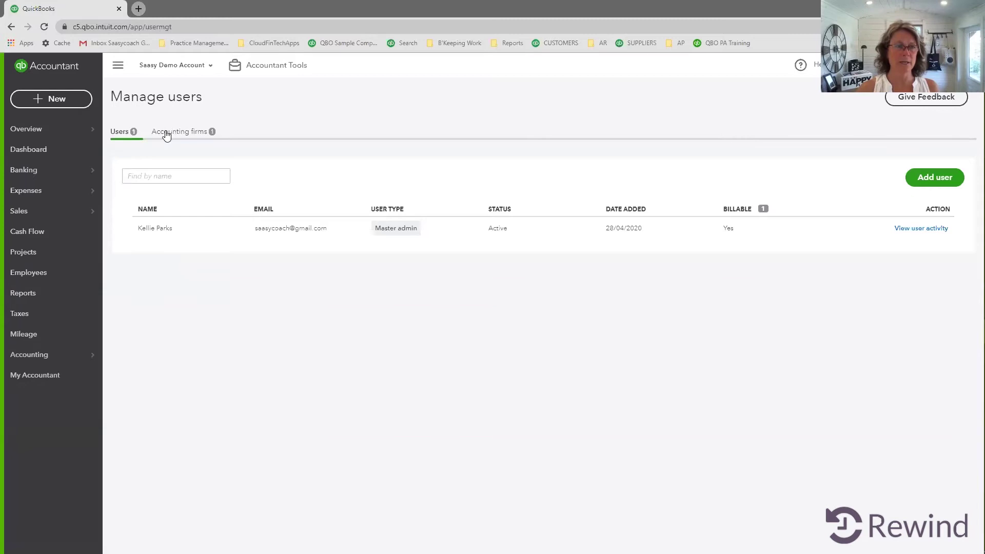
left_click(166, 134)
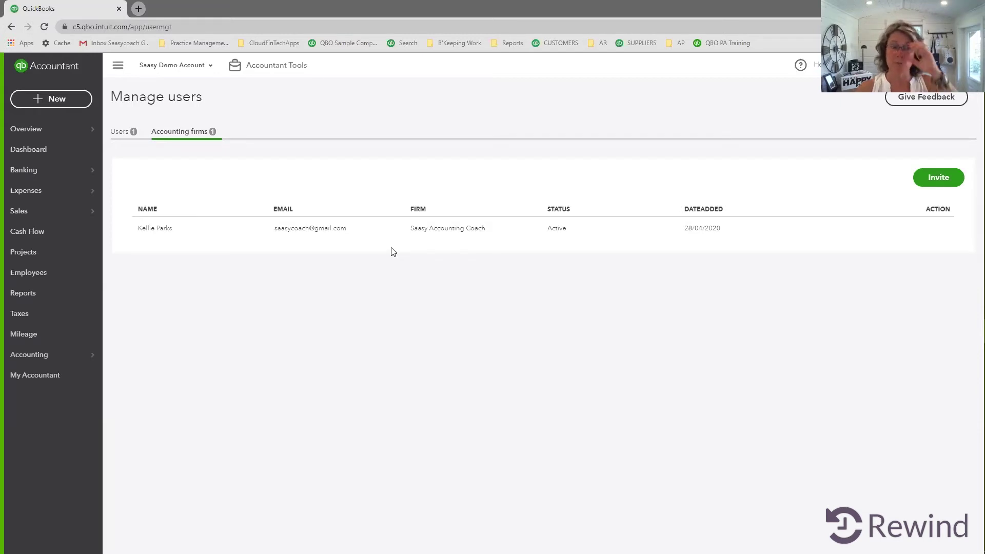
Invite a second accountant by entering their first name, last name and email, then save
left_click(931, 181)
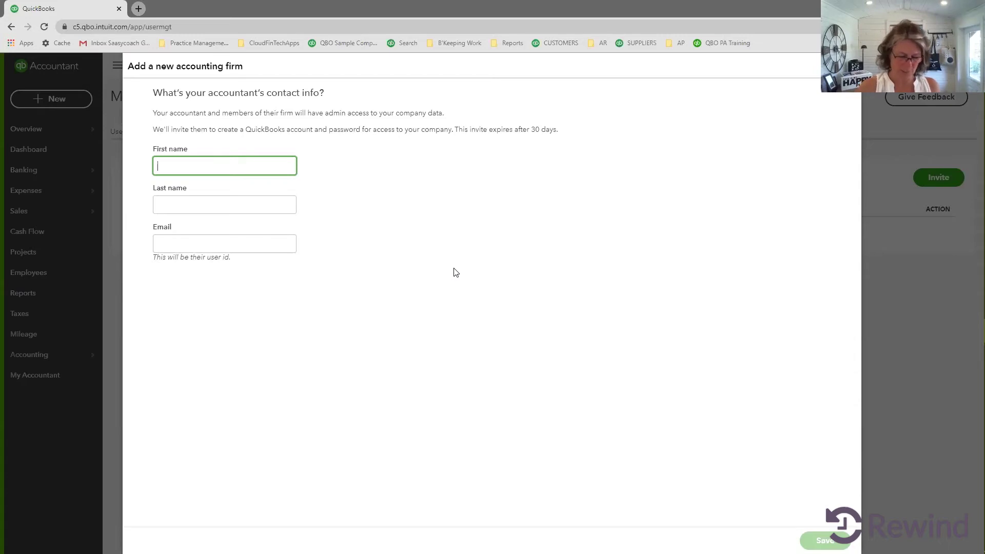
type("Kellie")
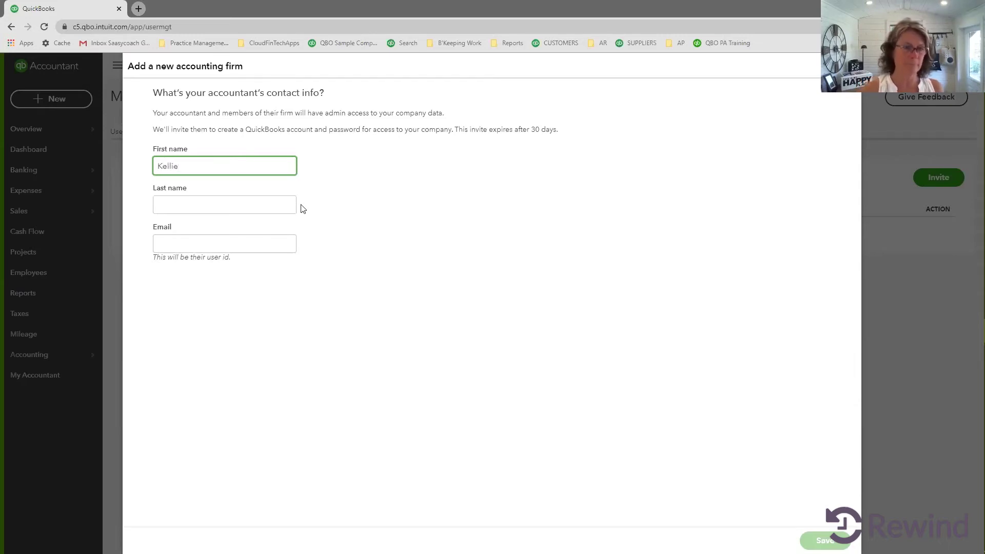
left_click(289, 201)
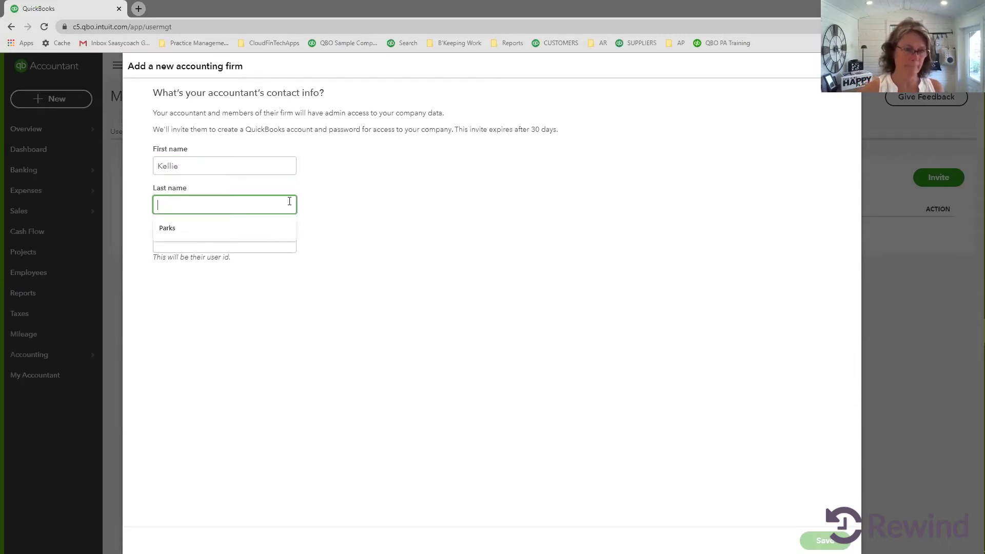
left_click(169, 229)
left_click(182, 246)
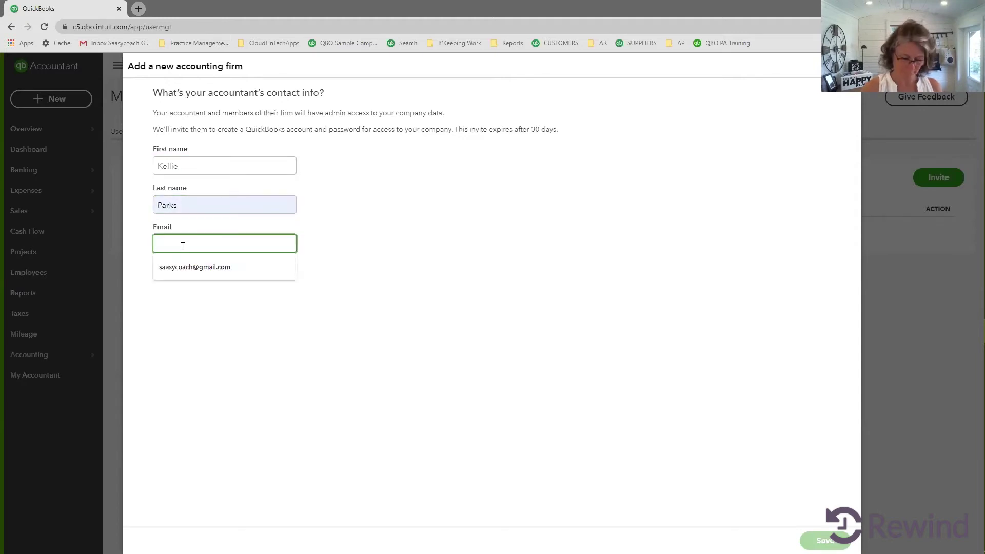
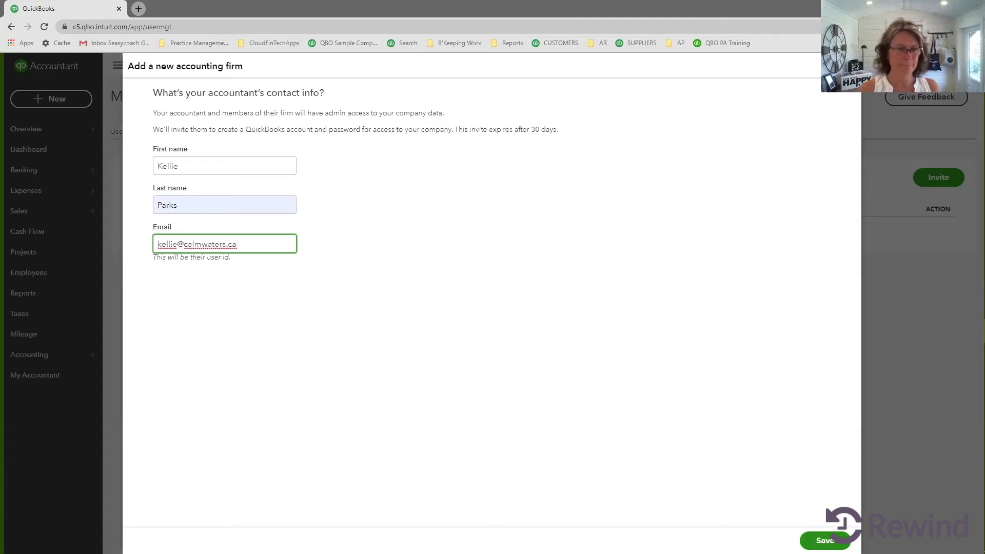
left_click(824, 540)
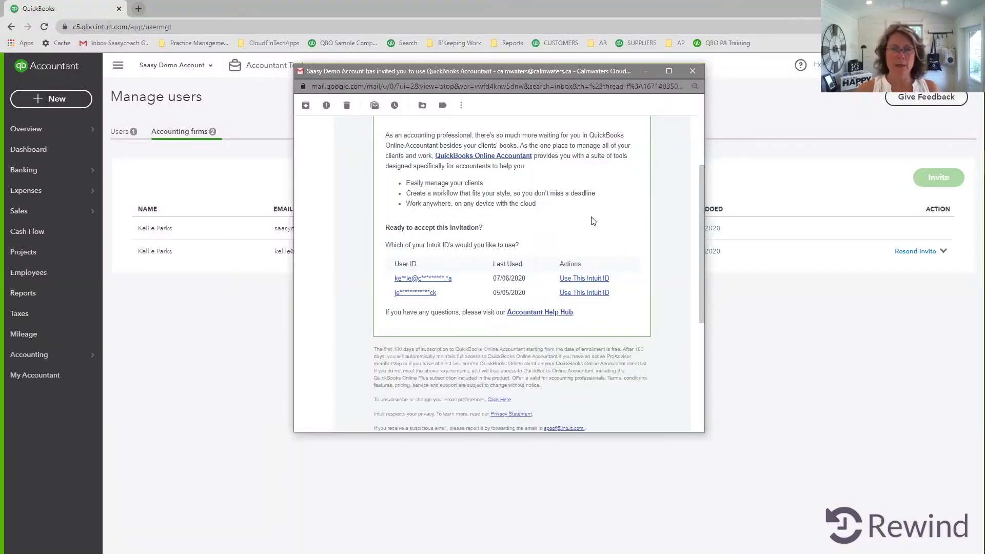
Accept the emailed invitation with the first listed Intuit ID and close the Gmail window
scroll(590, 219, "up", 3)
scroll(588, 256, "down", 3)
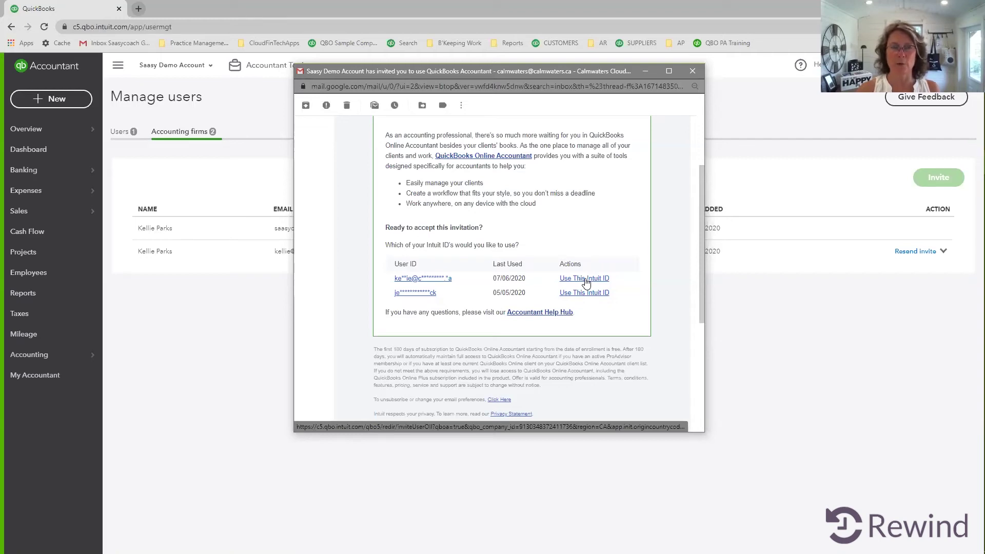
left_click(585, 279)
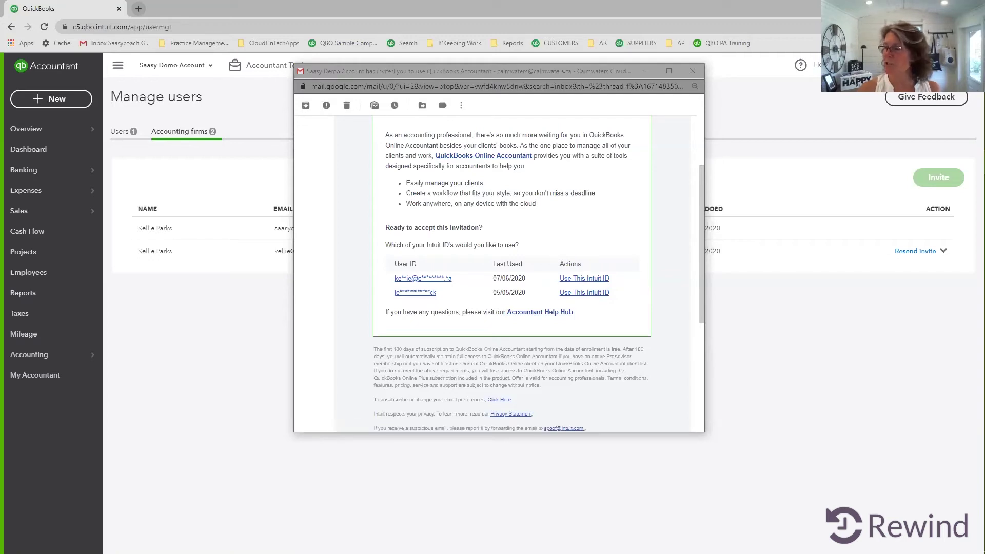
left_click(692, 70)
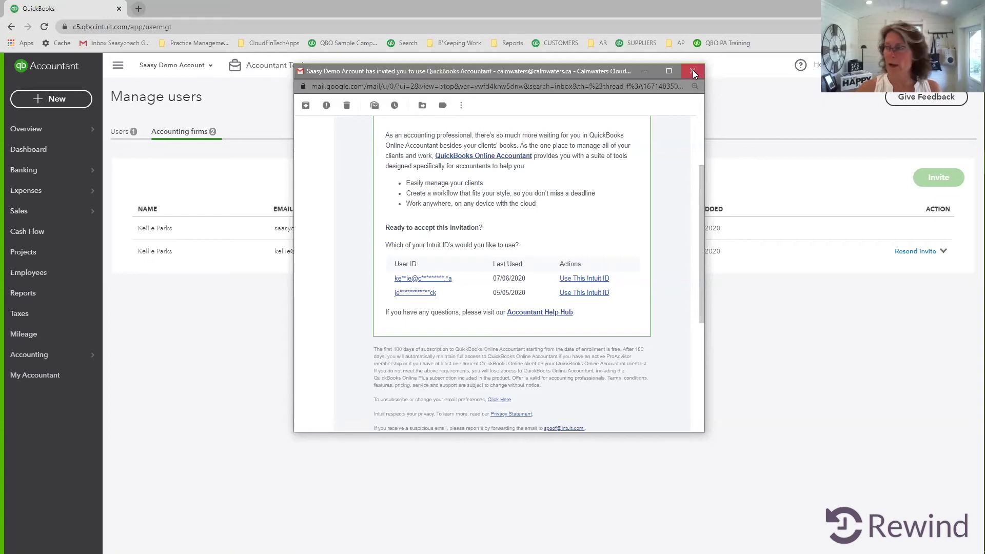
left_click(691, 71)
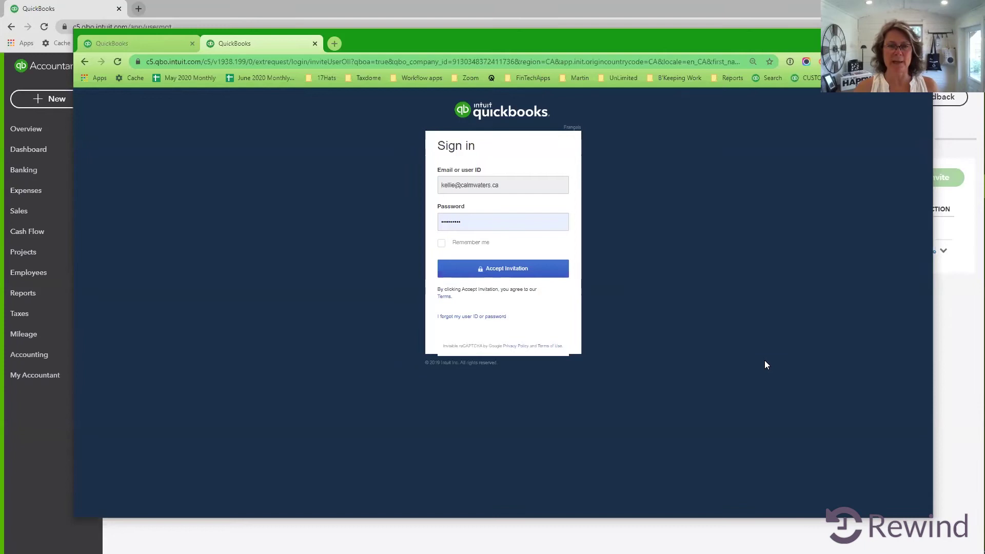
Accept the invitation with the emailed verification code, assigning it to Calmwaters Cloud Accounting
left_click(506, 272)
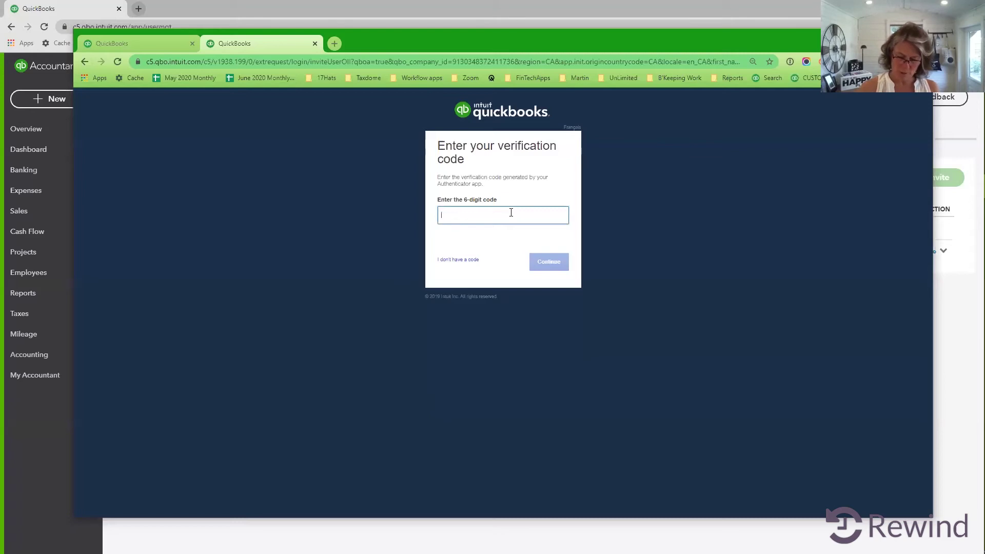
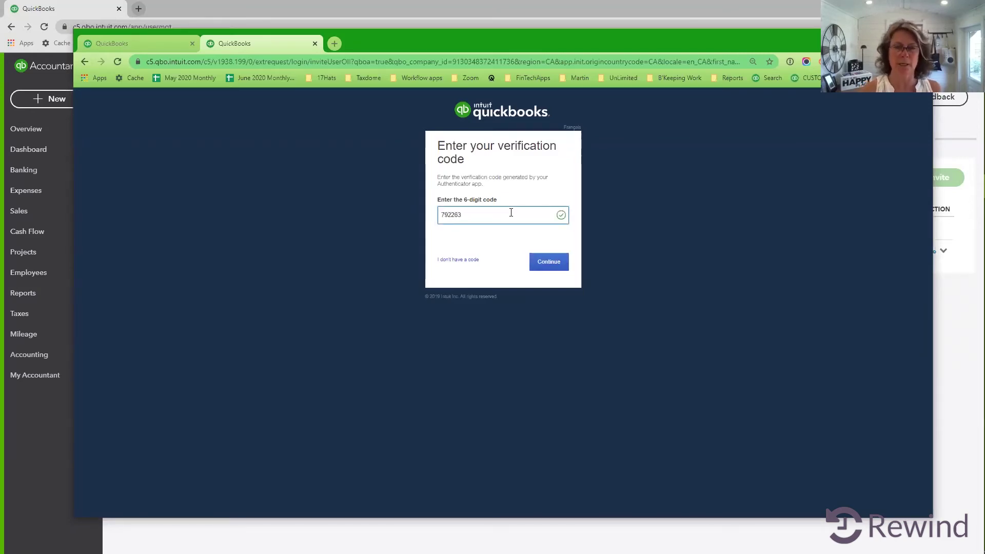
left_click(559, 264)
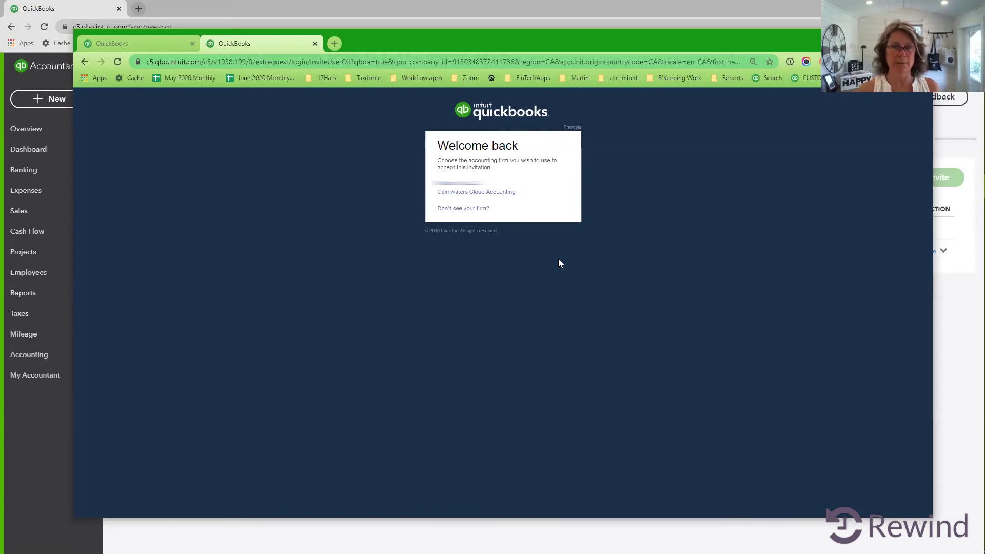
left_click(462, 192)
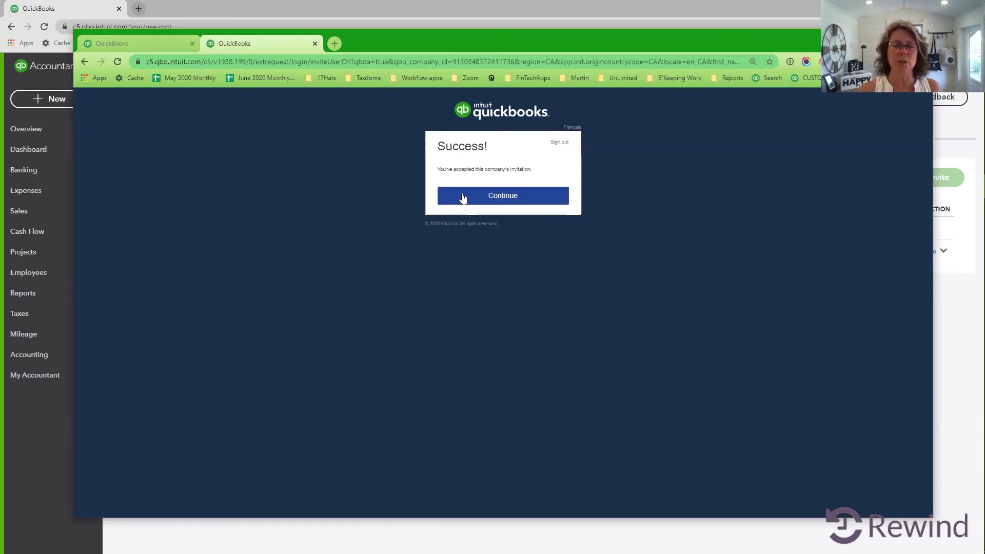
left_click(513, 198)
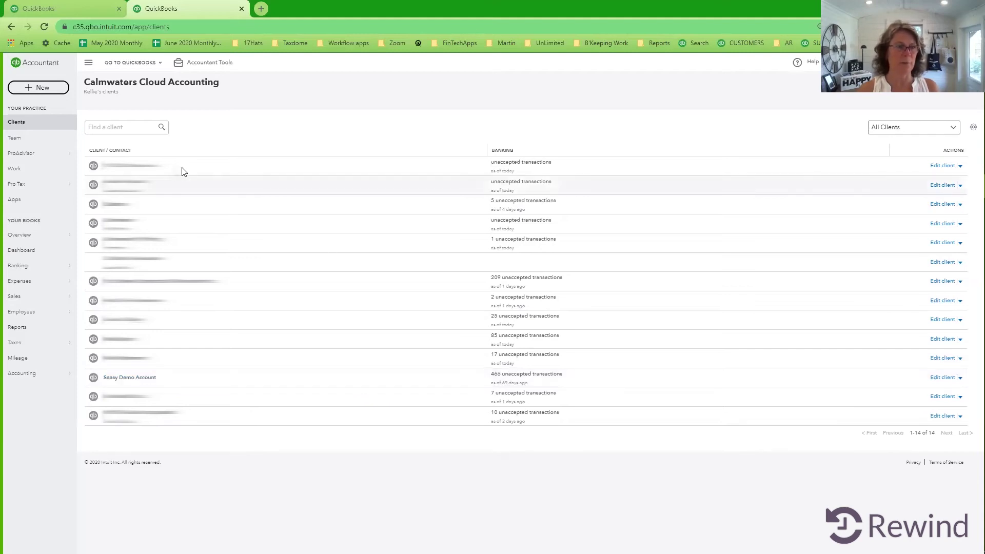
Reload the Clients list to confirm Saasy Demo Account now appears
left_click(55, 67)
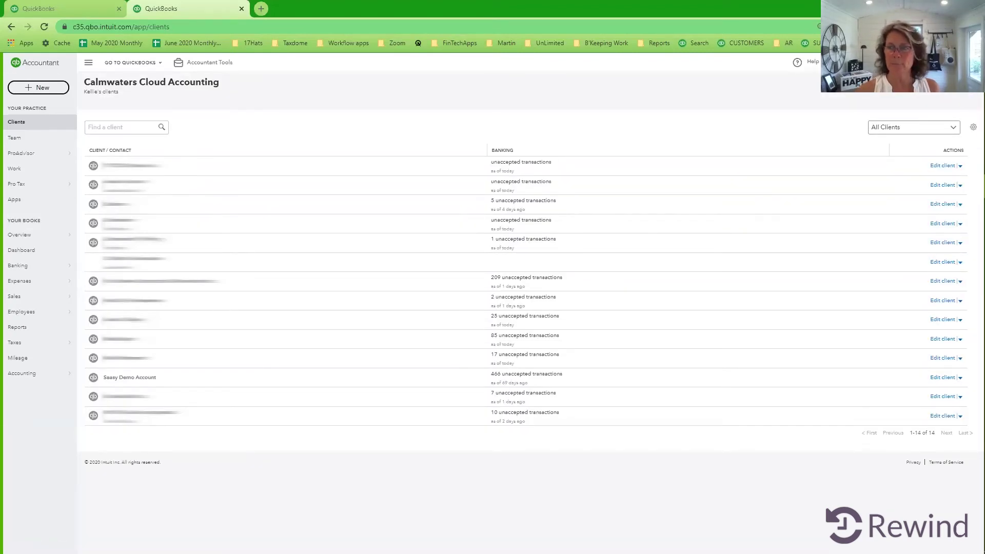
Go to Subscriptions and billing and bring up the Add existing clients list
left_click(896, 62)
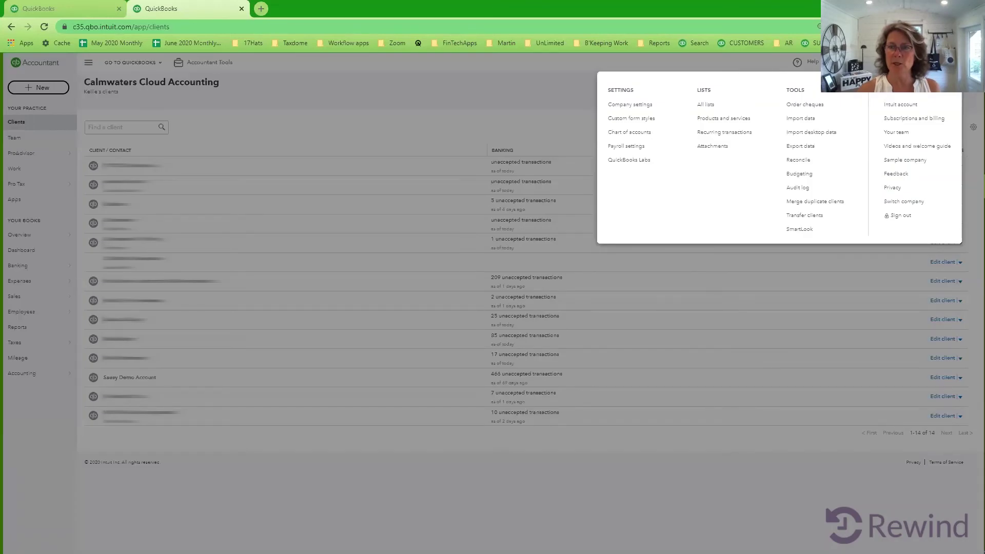
left_click(905, 119)
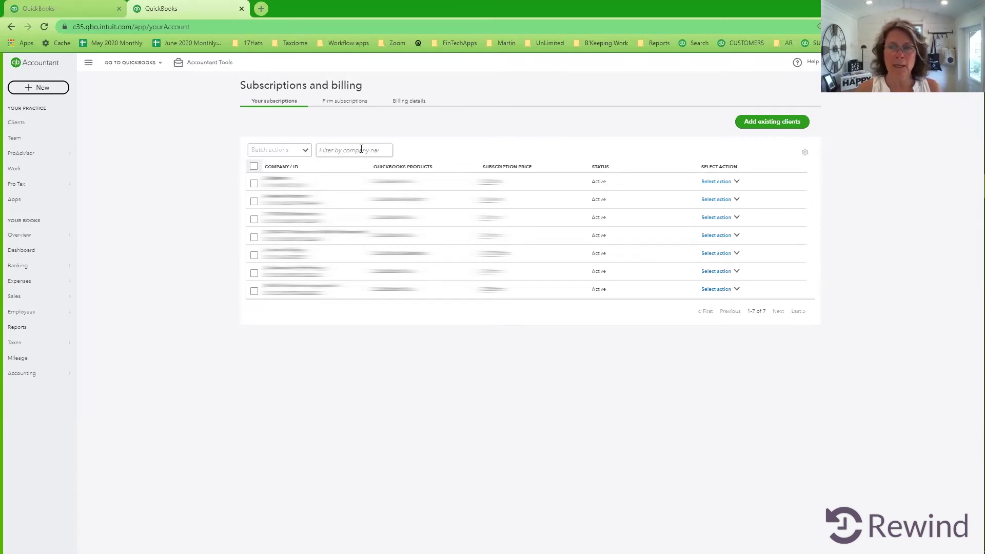
left_click(786, 125)
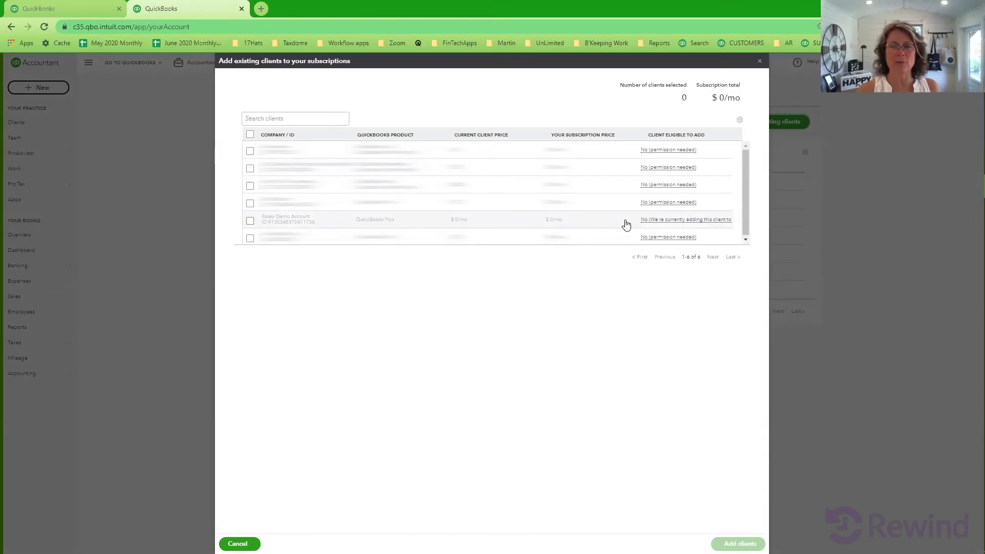
Read the 'No (permission needed)' tooltips, then close the Add existing clients list
mouse_move(657, 224)
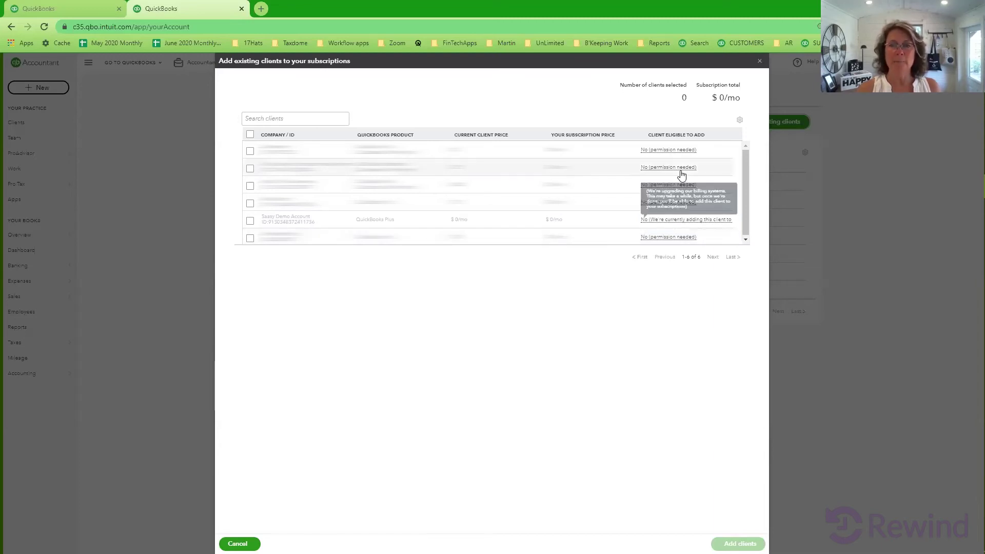
mouse_move(667, 169)
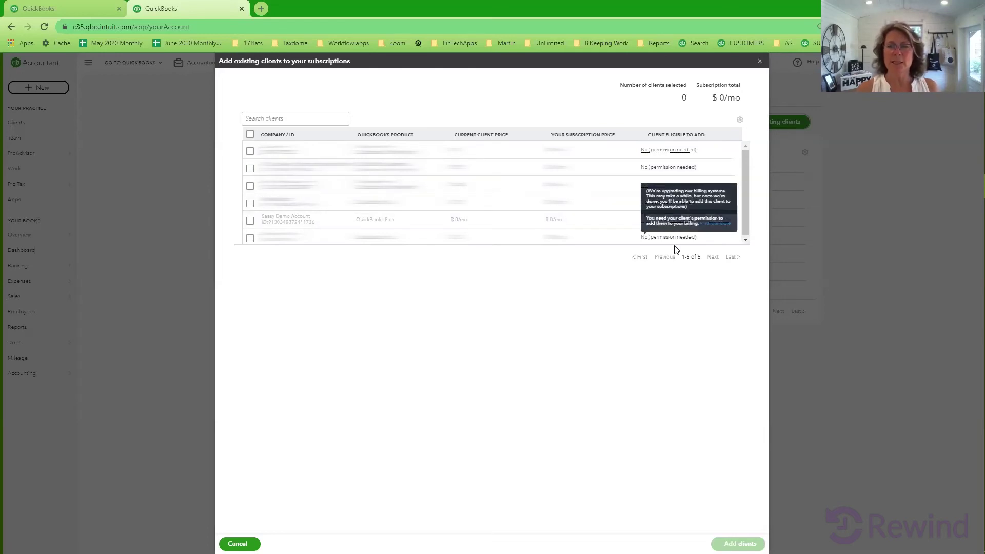
mouse_move(677, 150)
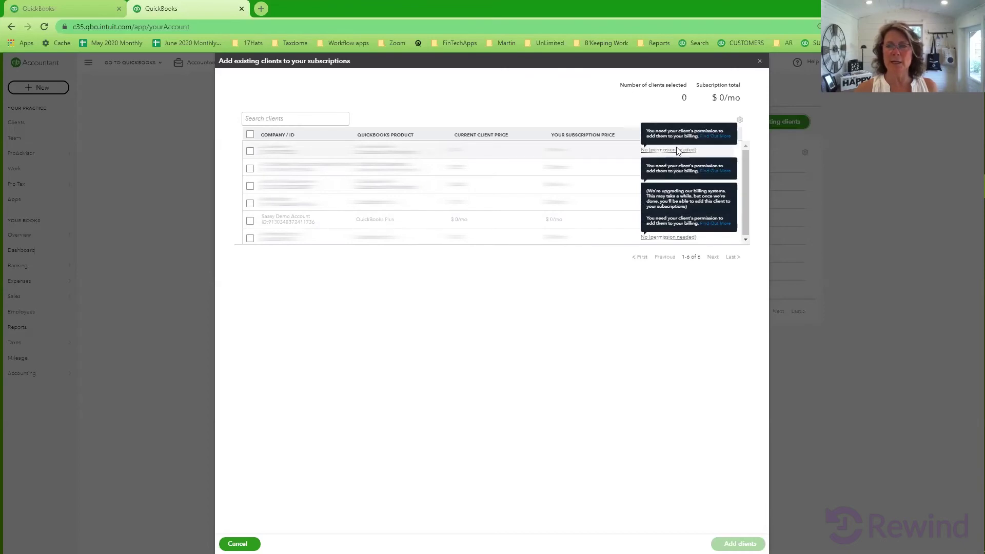
left_click(760, 62)
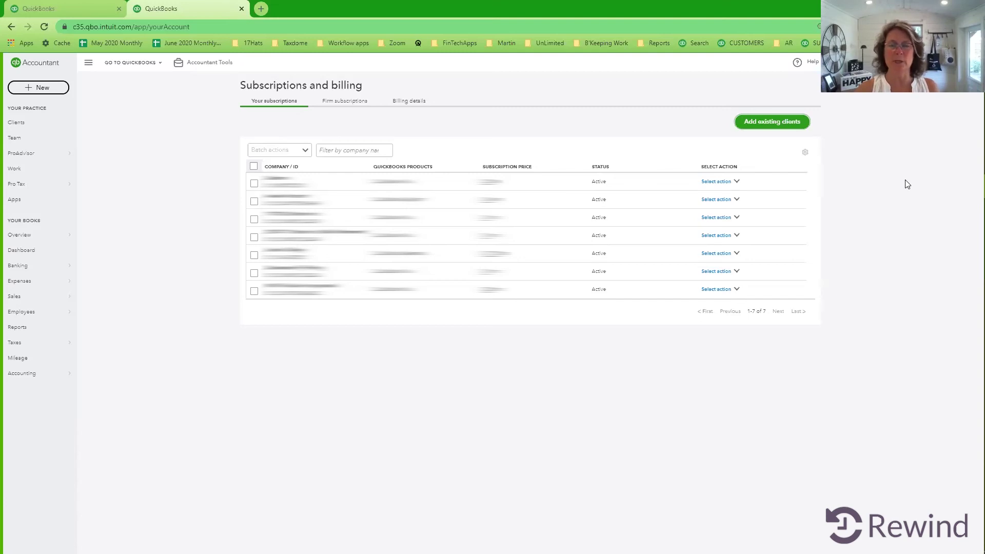
Look over the billing action options for the first, sixth and fourth clients' subscriptions
left_click(737, 182)
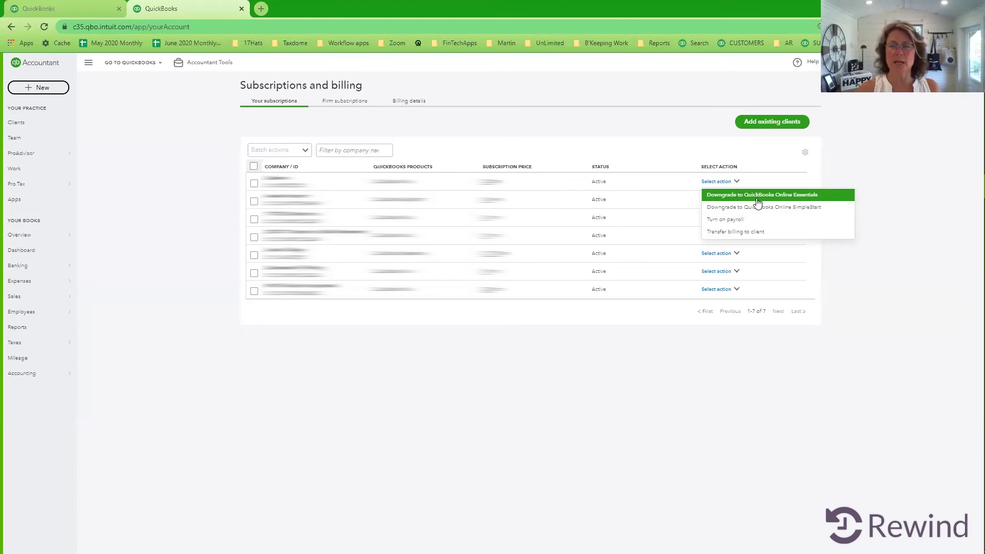
left_click(736, 272)
left_click(737, 271)
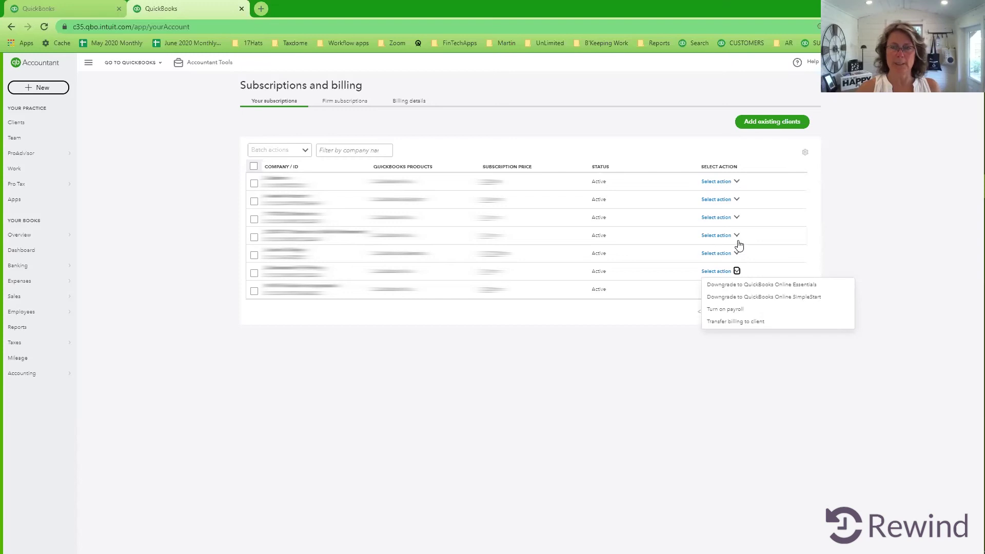
left_click(737, 236)
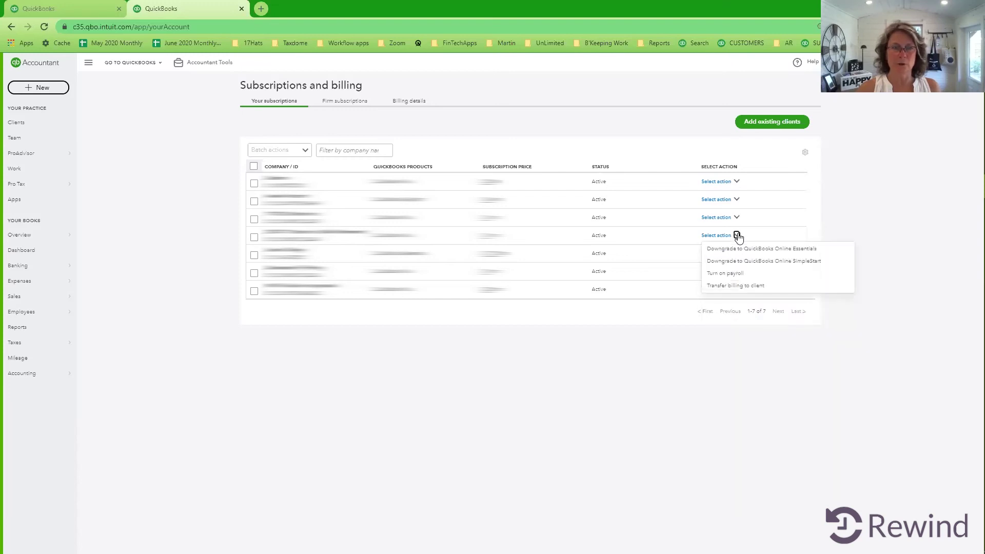
Choose Transfer billing to client for the second client's subscription
left_click(736, 200)
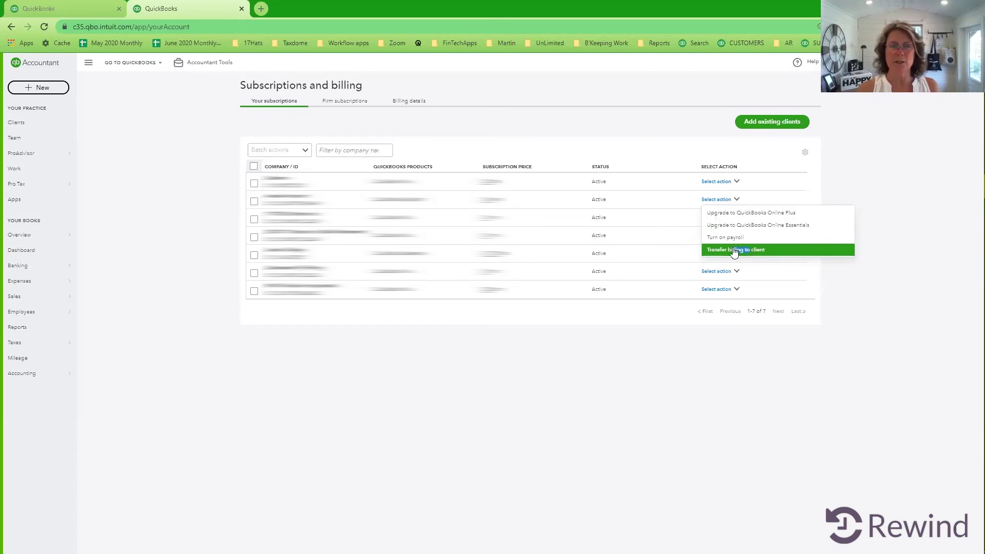
left_click_drag(750, 253, 734, 253)
left_click(737, 200)
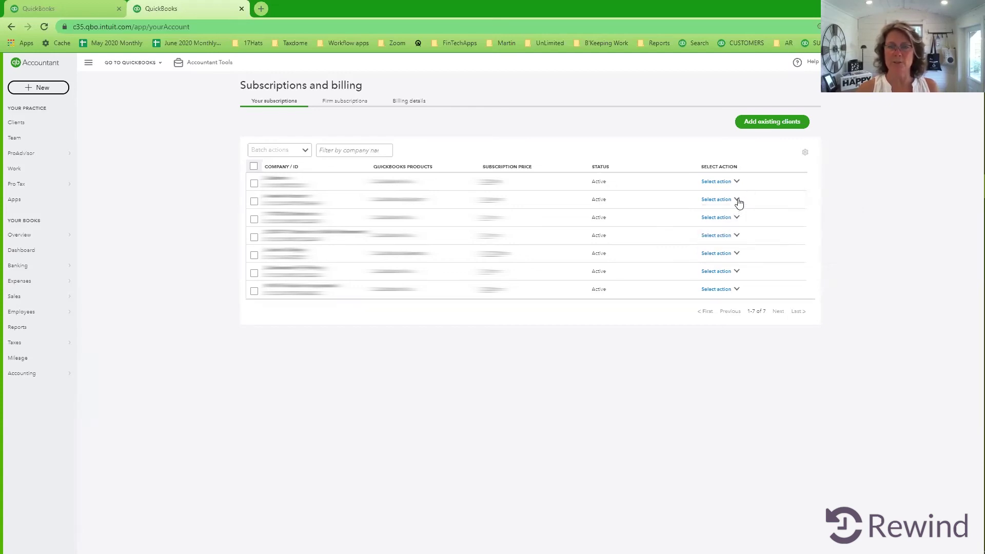
left_click(736, 200)
left_click(738, 250)
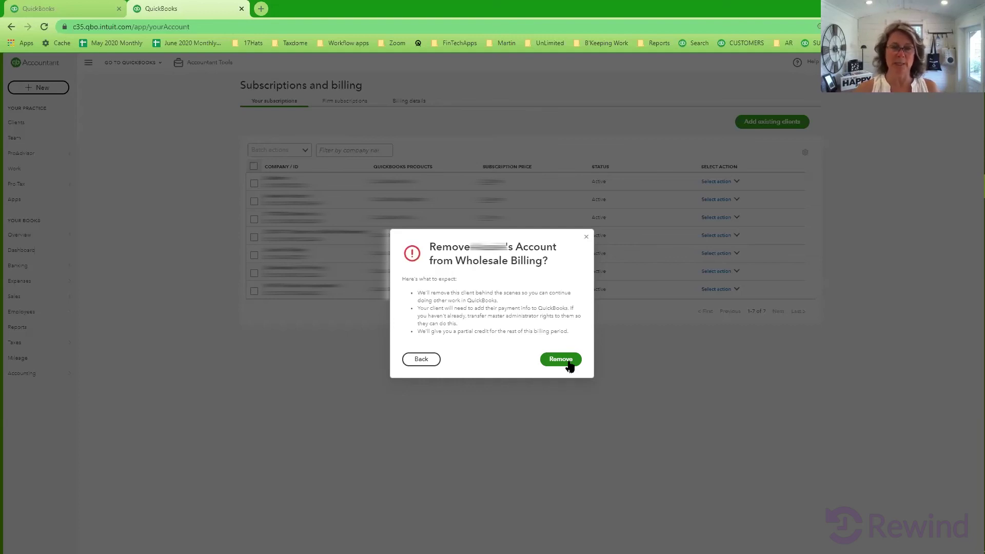
Close the Remove from Wholesale Billing prompt without removing the client, keeping all seven subscriptions active
left_click(586, 238)
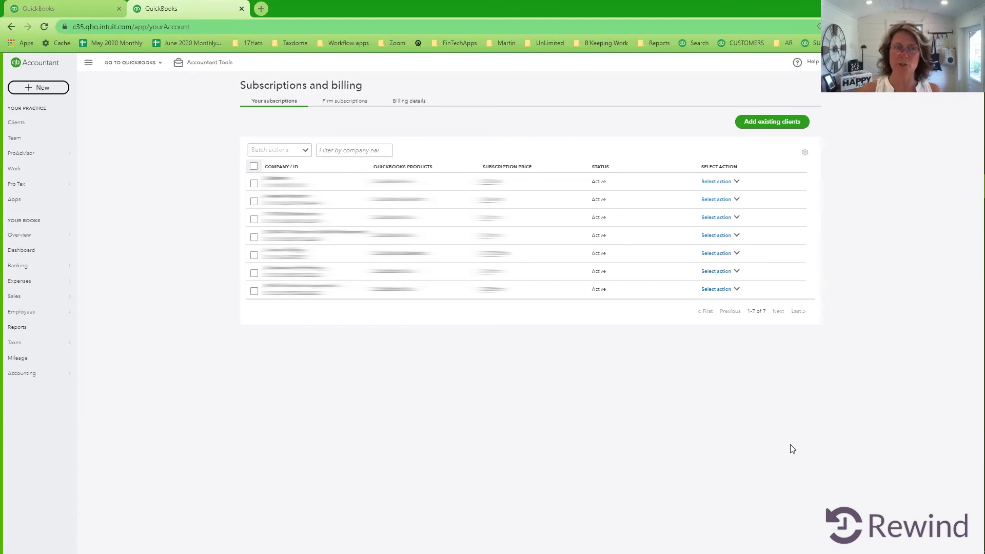
Go back to the Calmwaters Cloud Accounting client list from the Accountant logo
left_click(41, 67)
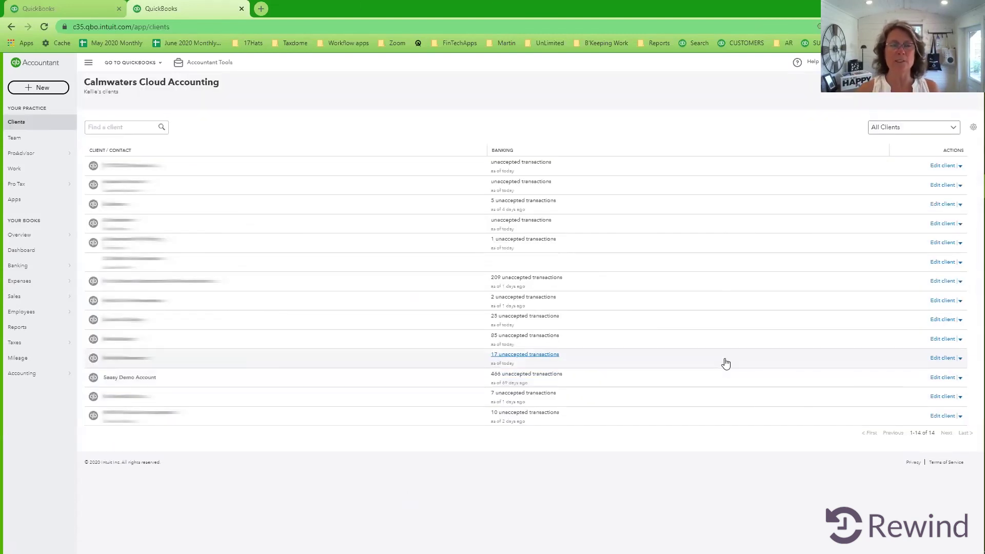